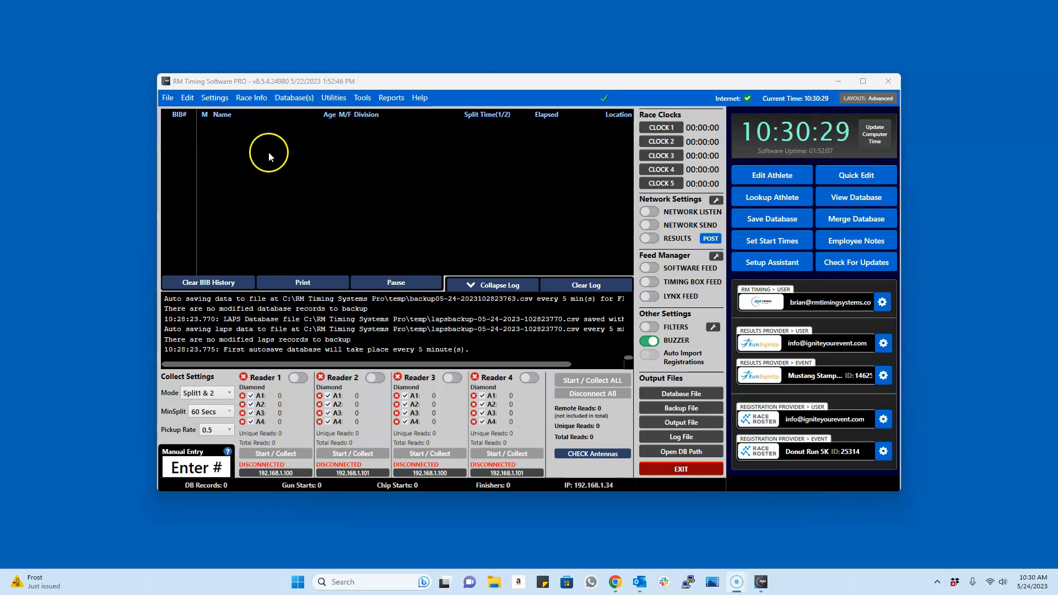
Open the entrant import and clear the existing database before importing.
click(254, 98)
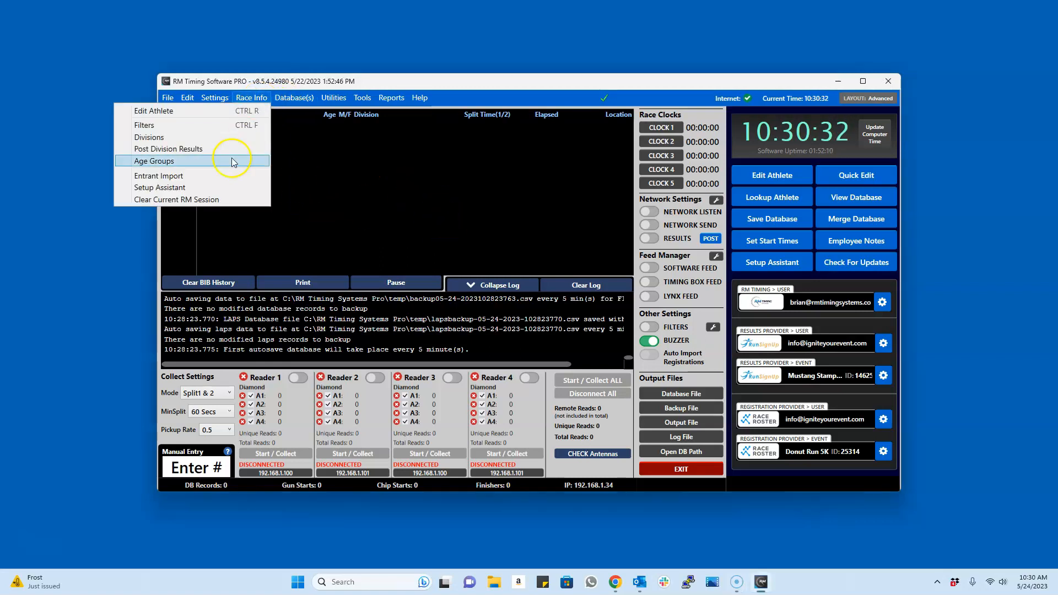
click(201, 175)
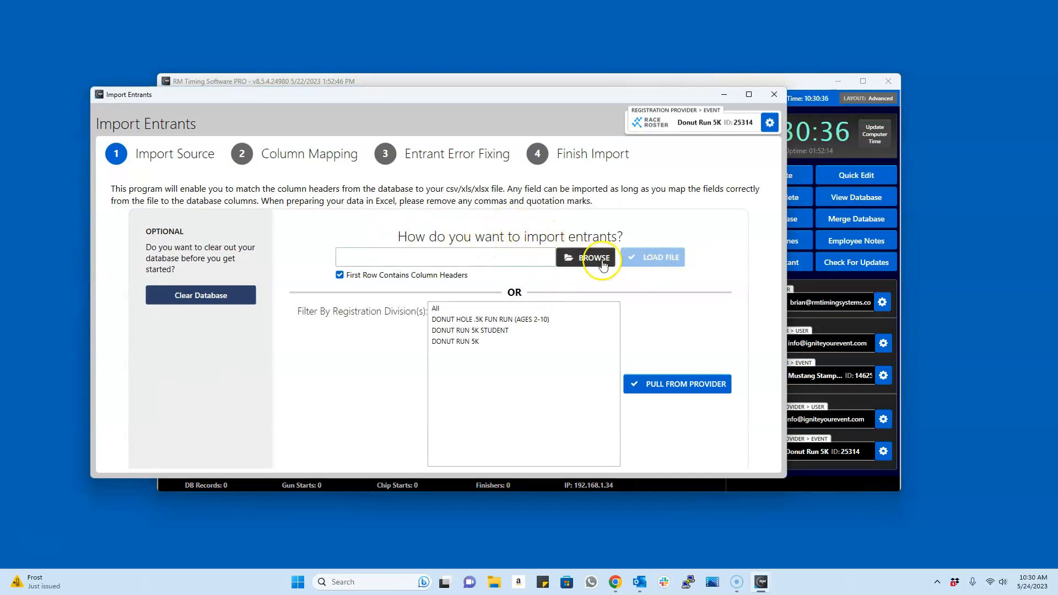
click(214, 296)
click(560, 330)
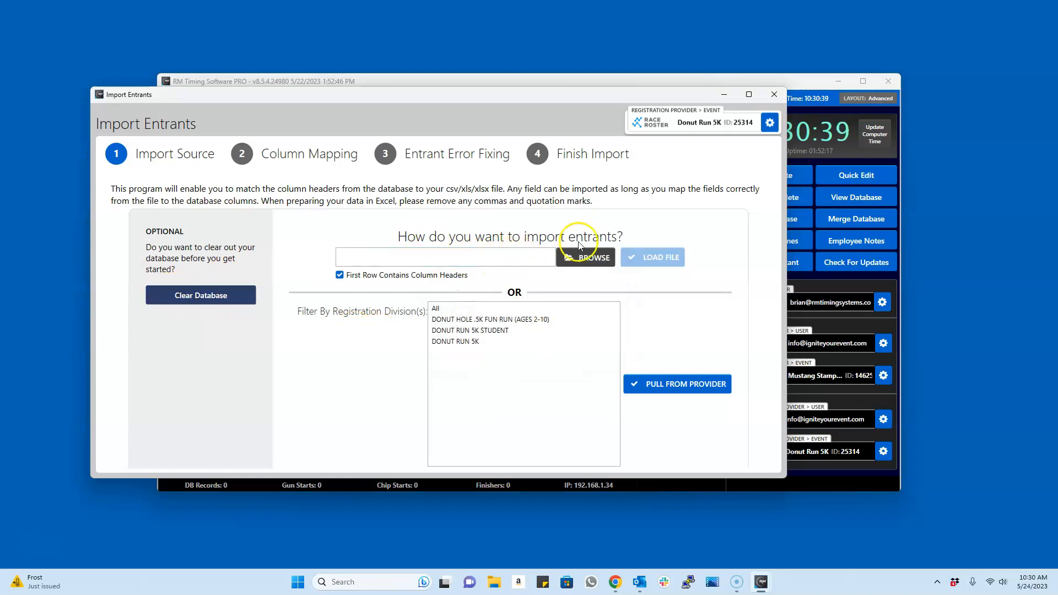
Load the MeetEntries file from the XCFinal folder as the import source and dismiss the RunSignup notice.
click(589, 258)
click(572, 332)
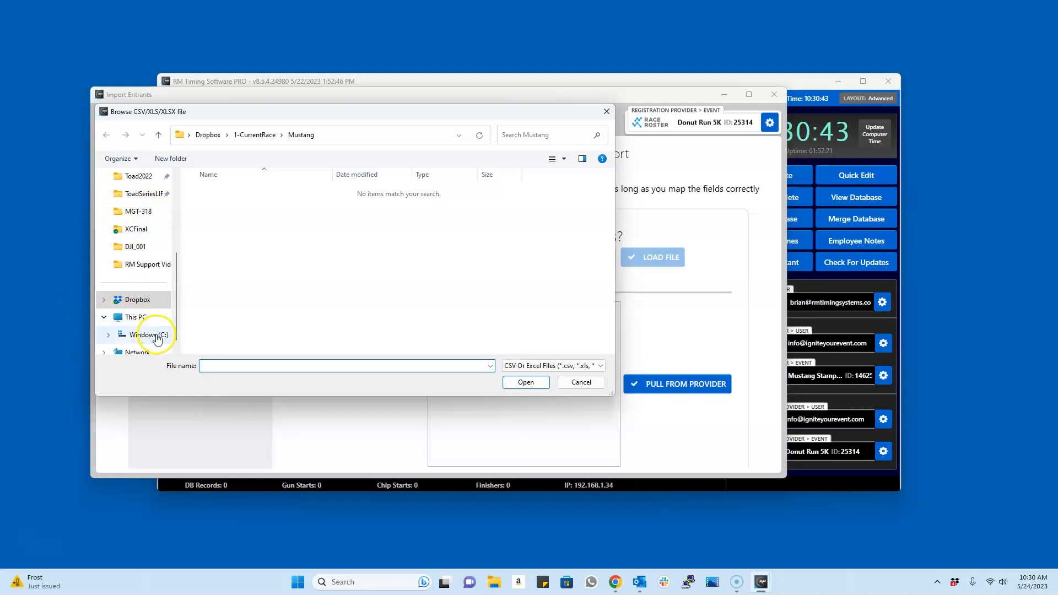
click(144, 229)
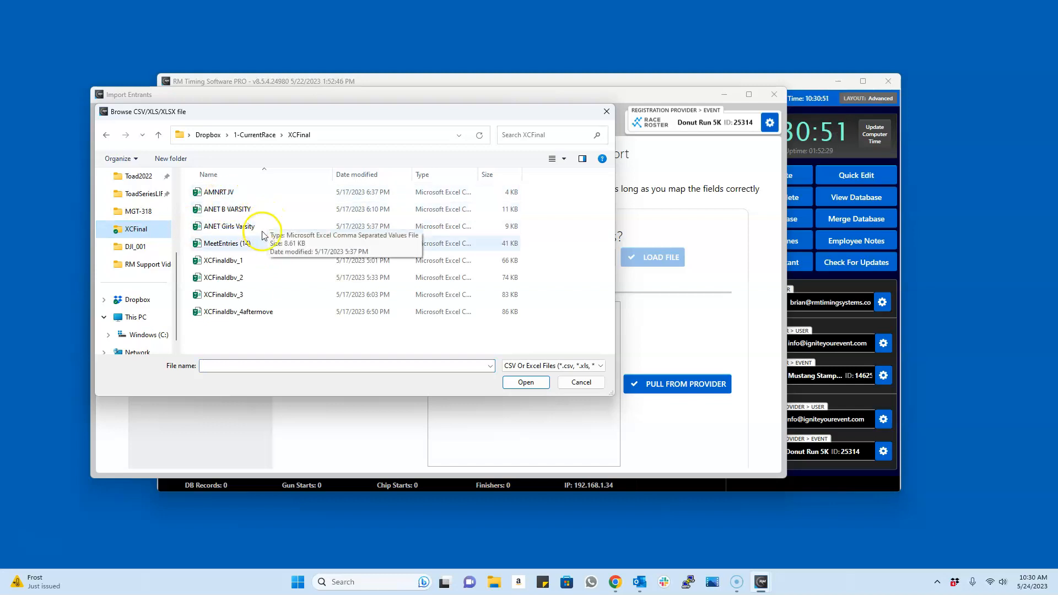
double_click(228, 245)
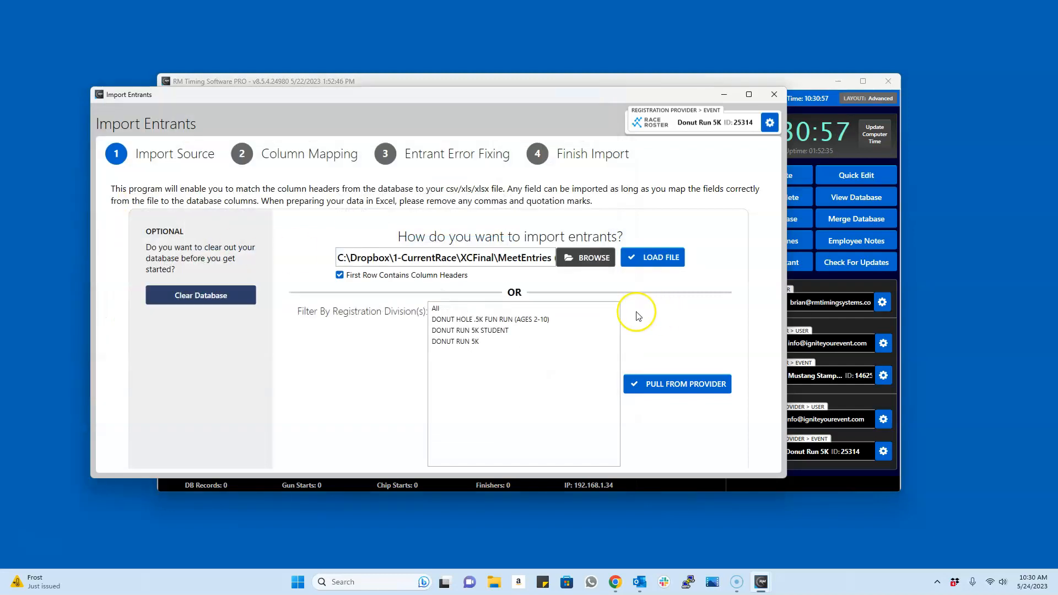
click(665, 257)
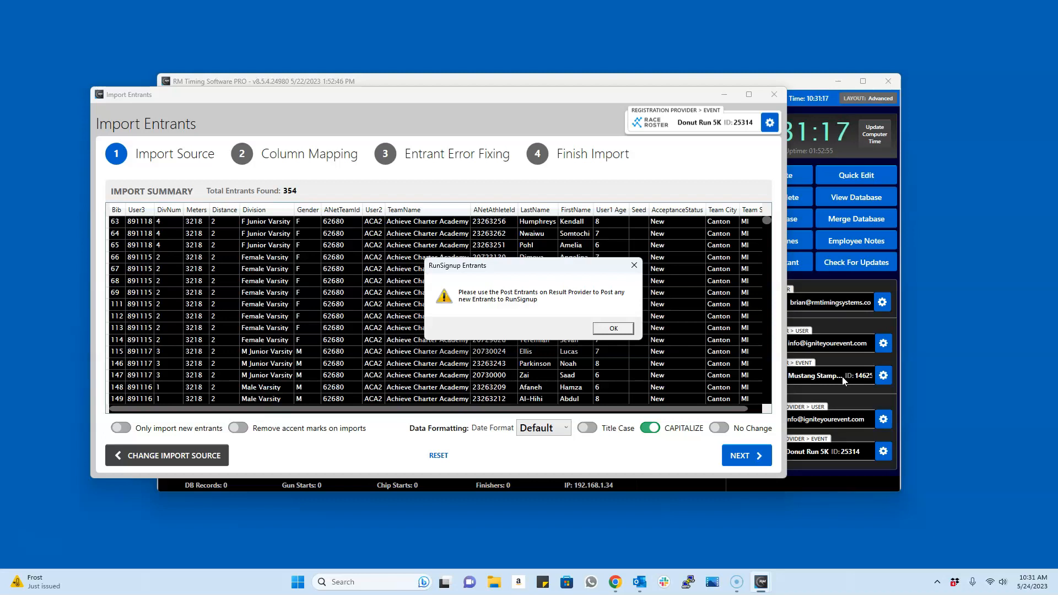
click(612, 327)
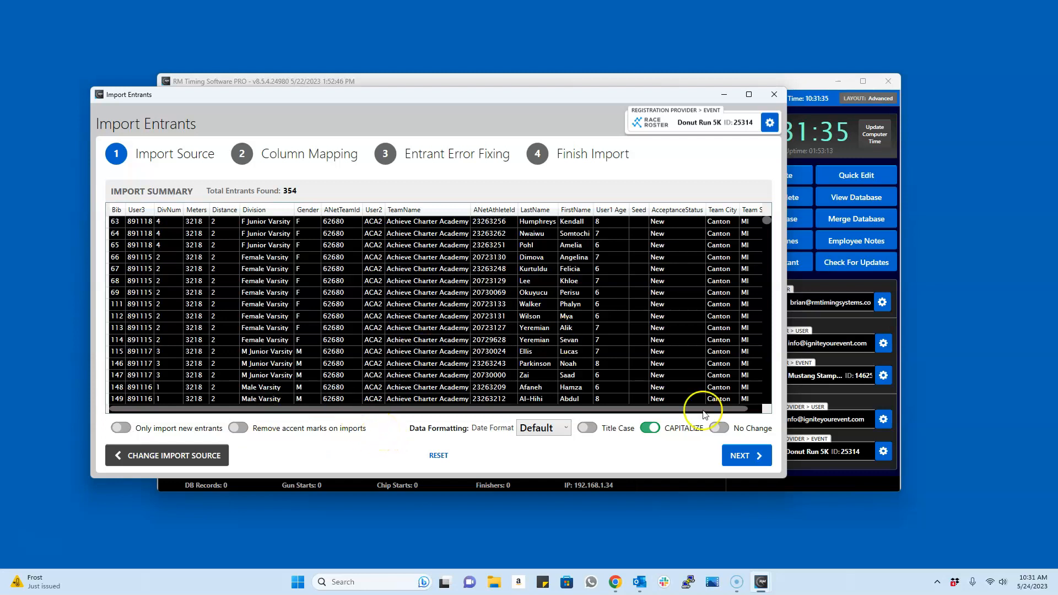
Map the Team field to the TeamName column and proceed to entrant error fixing.
click(732, 461)
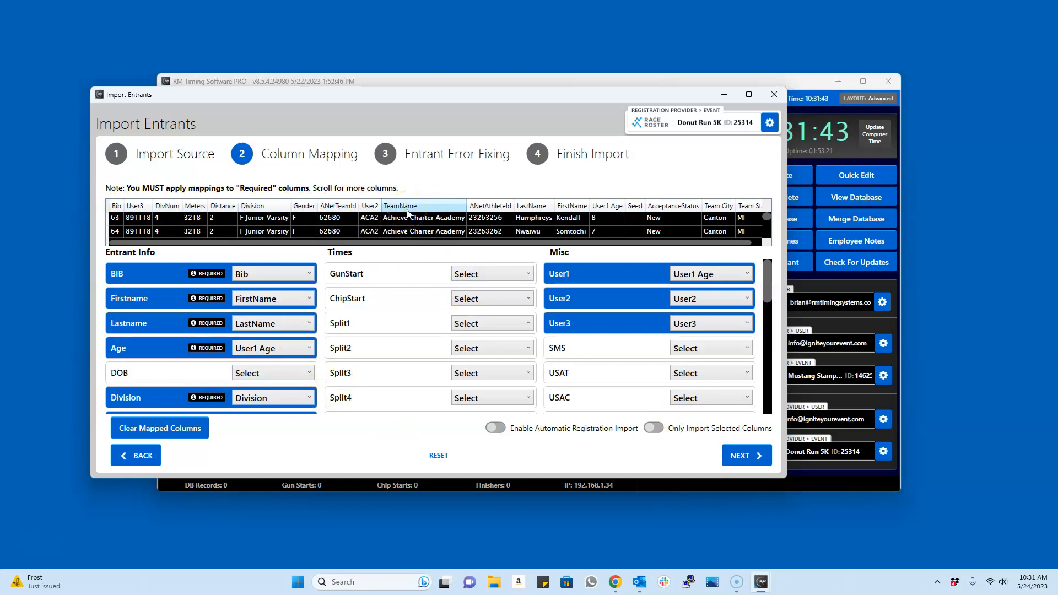
scroll(378, 354, down, 2)
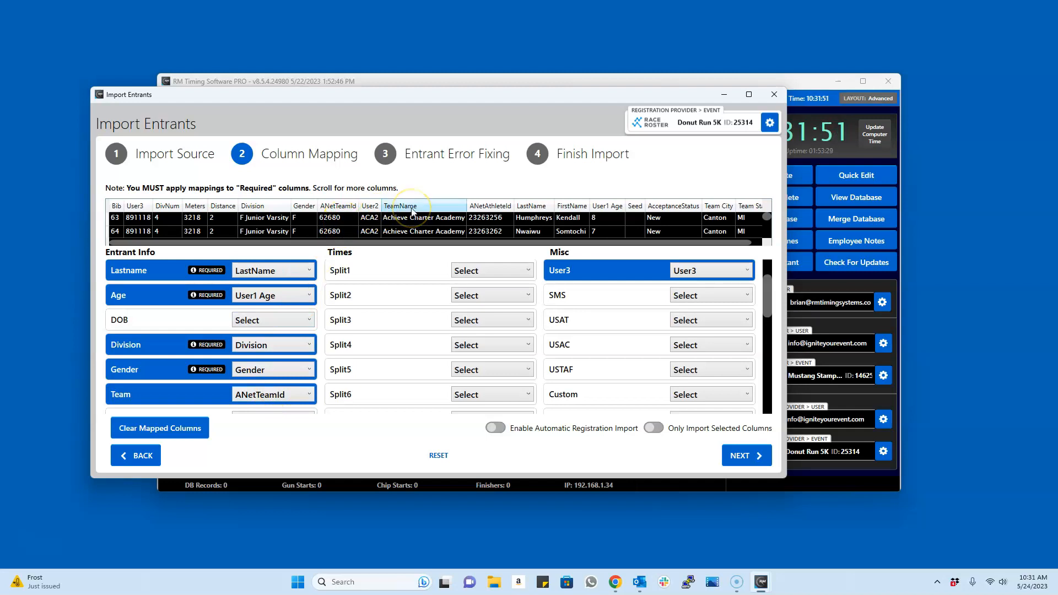
click(302, 395)
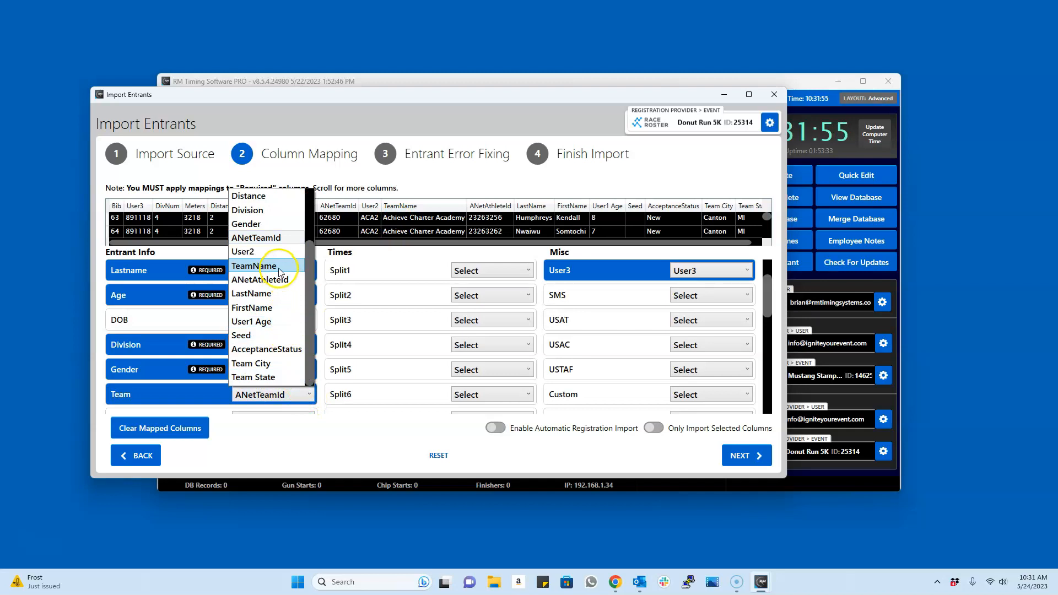
click(278, 266)
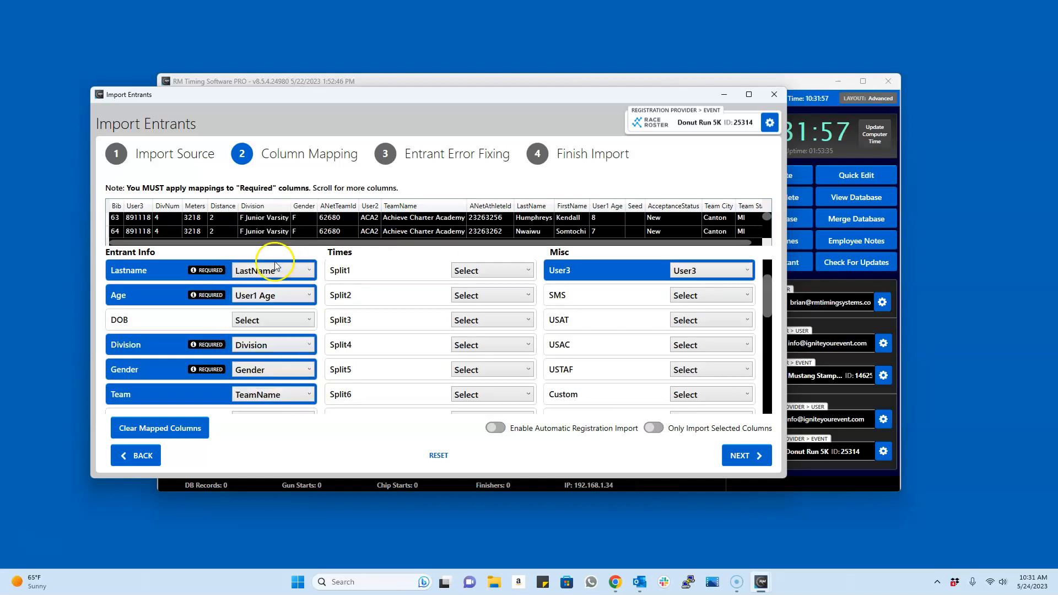
scroll(755, 281, up, 2)
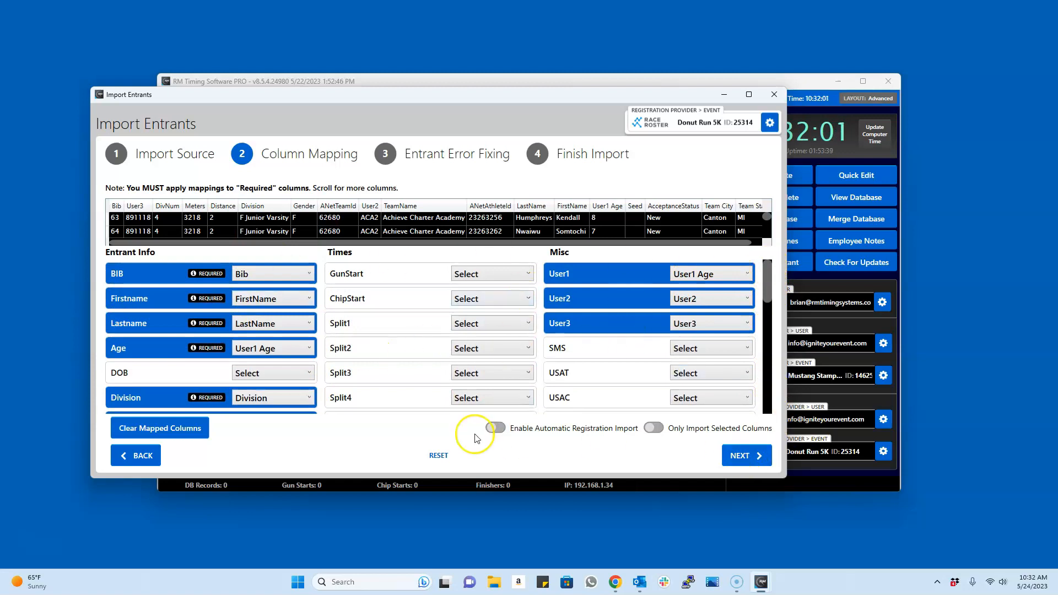
click(740, 458)
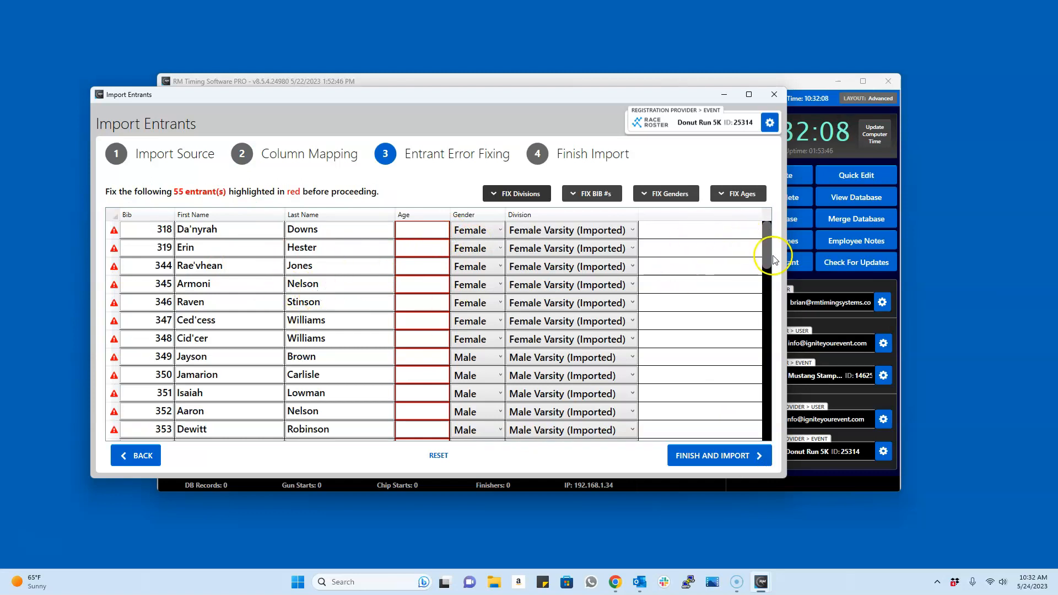
Fix the entrants with missing ages by applying an age of 0 to all of them.
mouse_move(765, 255)
mouse_down()
mouse_move(764, 425)
mouse_move(777, 446)
mouse_move(770, 235)
mouse_up()
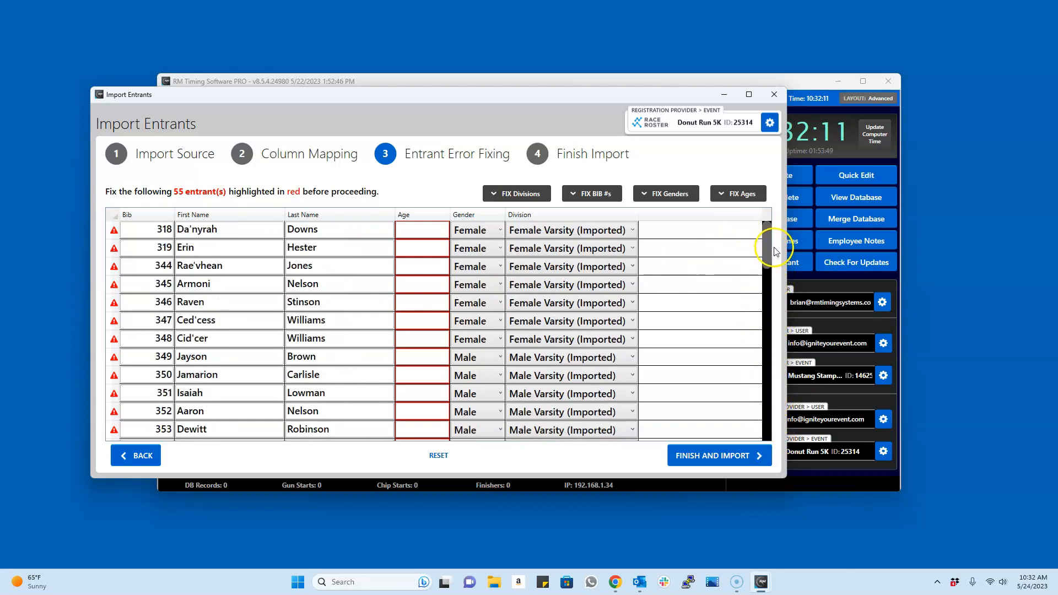
click(727, 196)
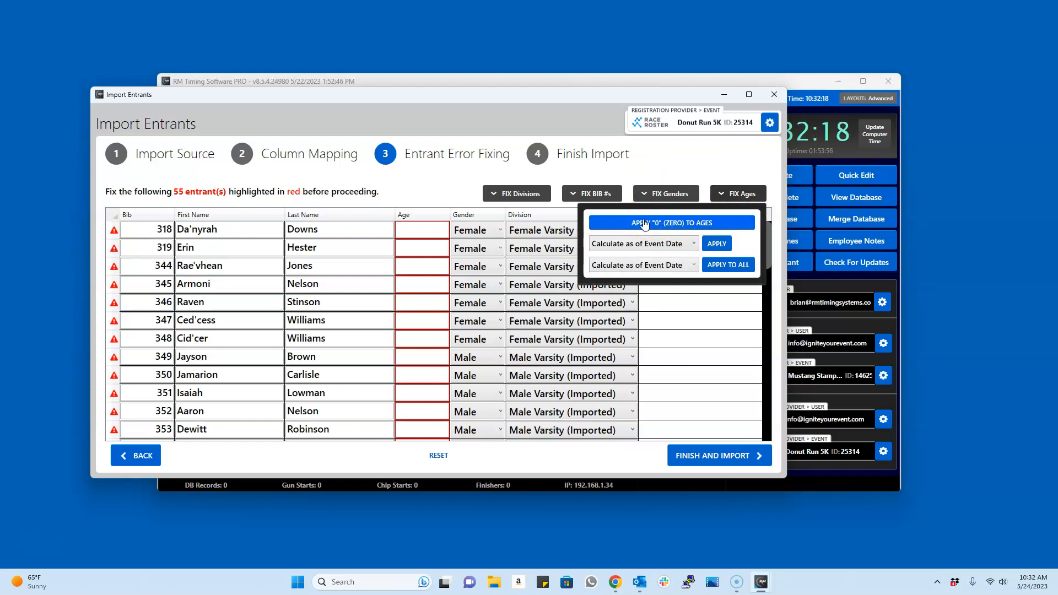
click(427, 230)
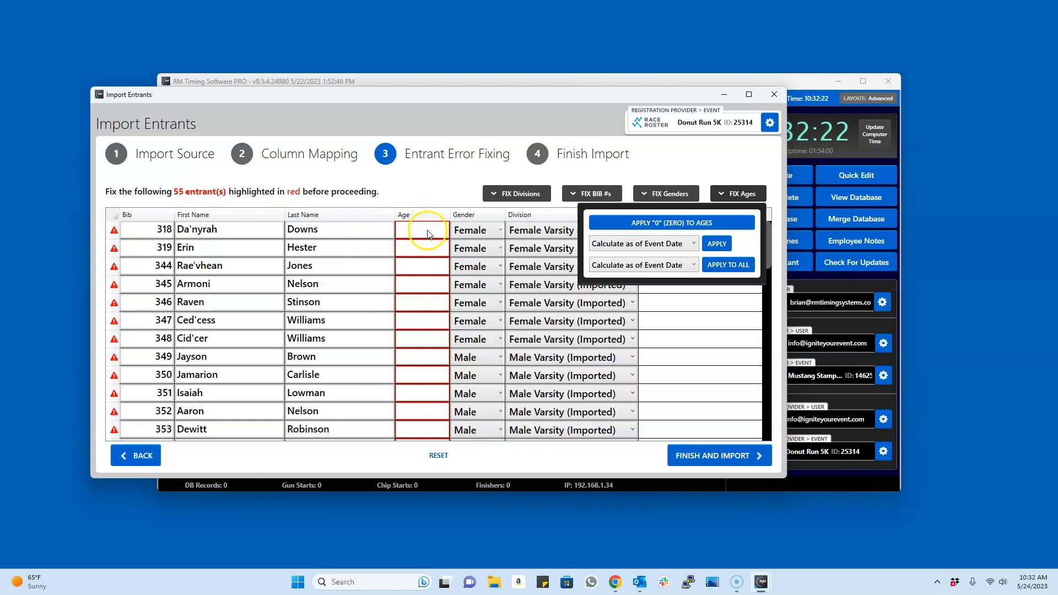
click(687, 224)
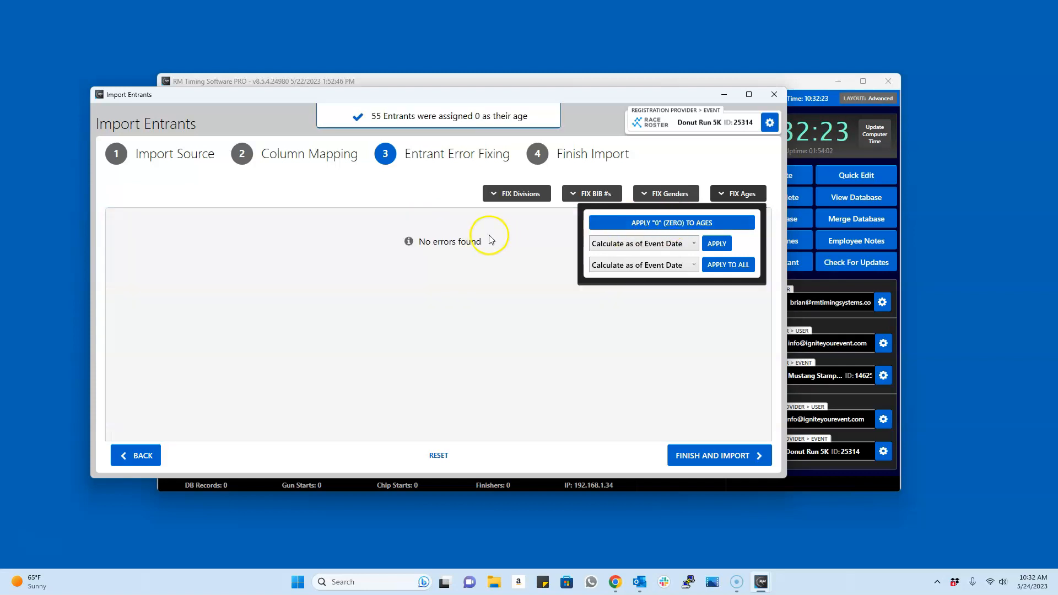
Finish the import of the entrants and close the import window.
click(728, 456)
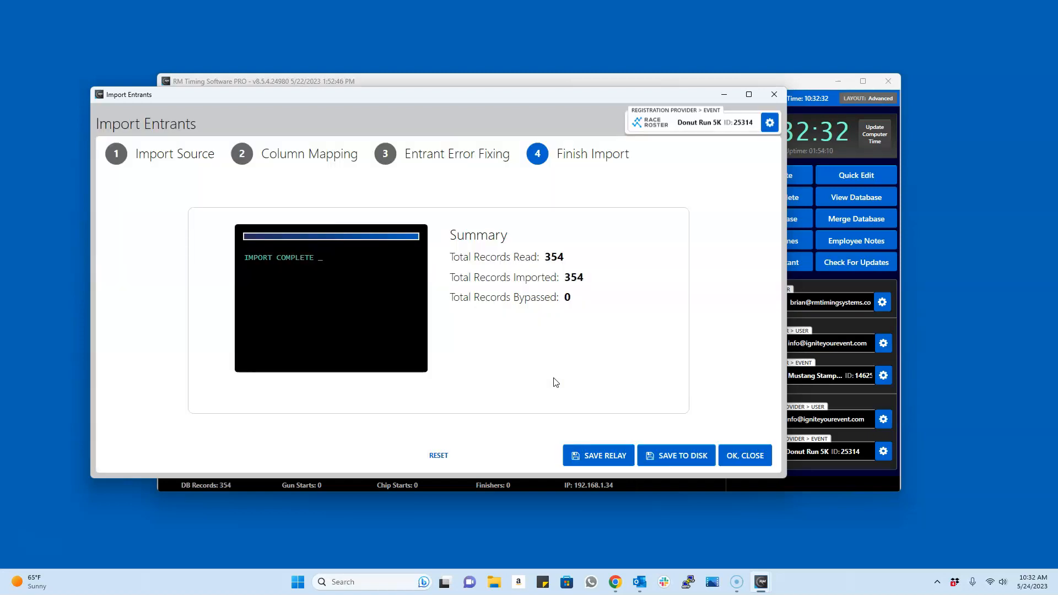
click(526, 316)
click(746, 456)
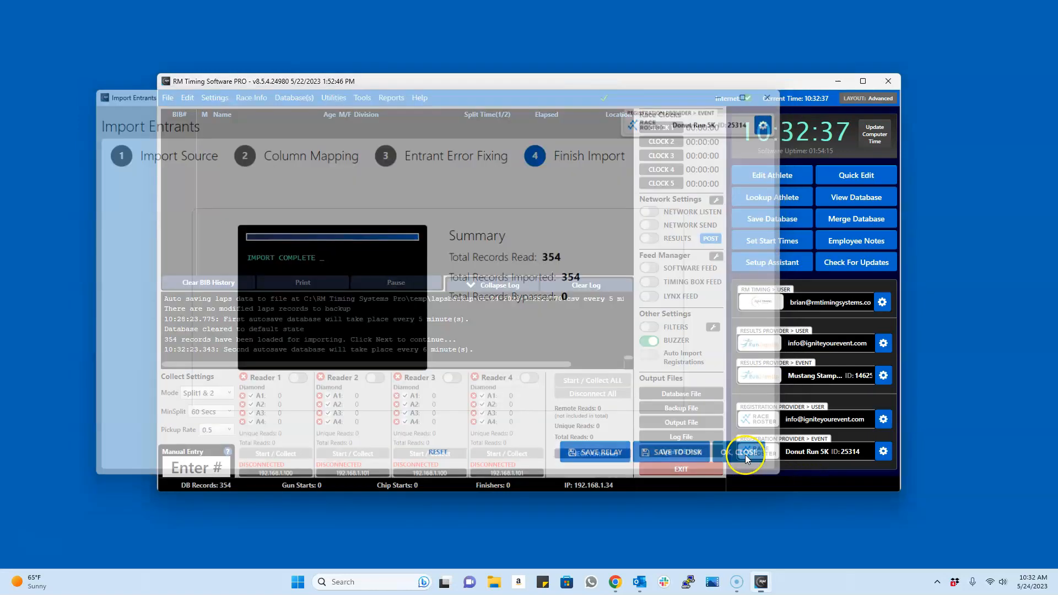
Start another entrant import and load the MeetEntries file again, without clearing the database.
click(246, 99)
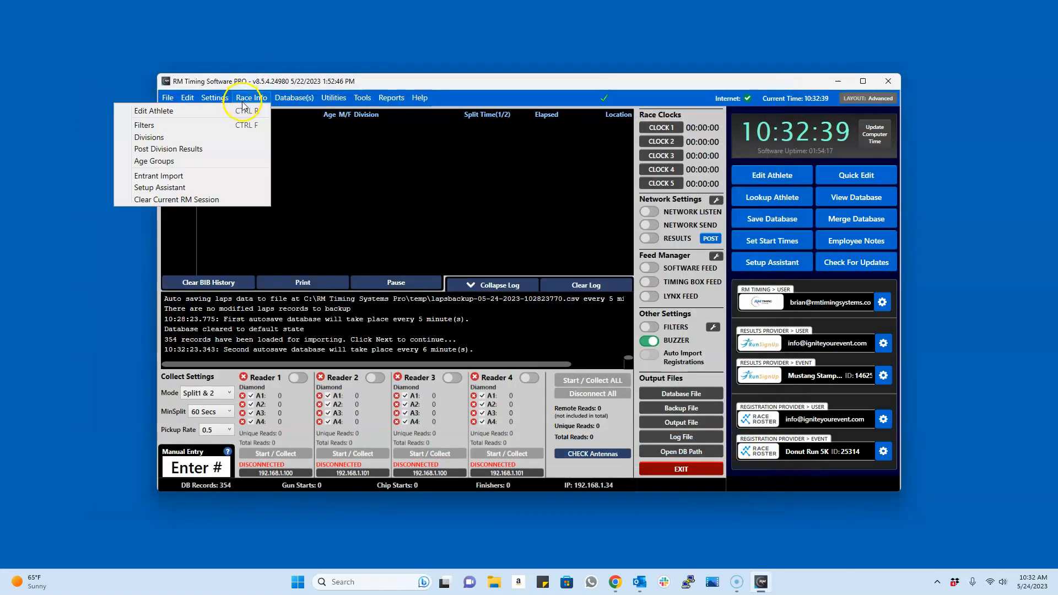
click(234, 175)
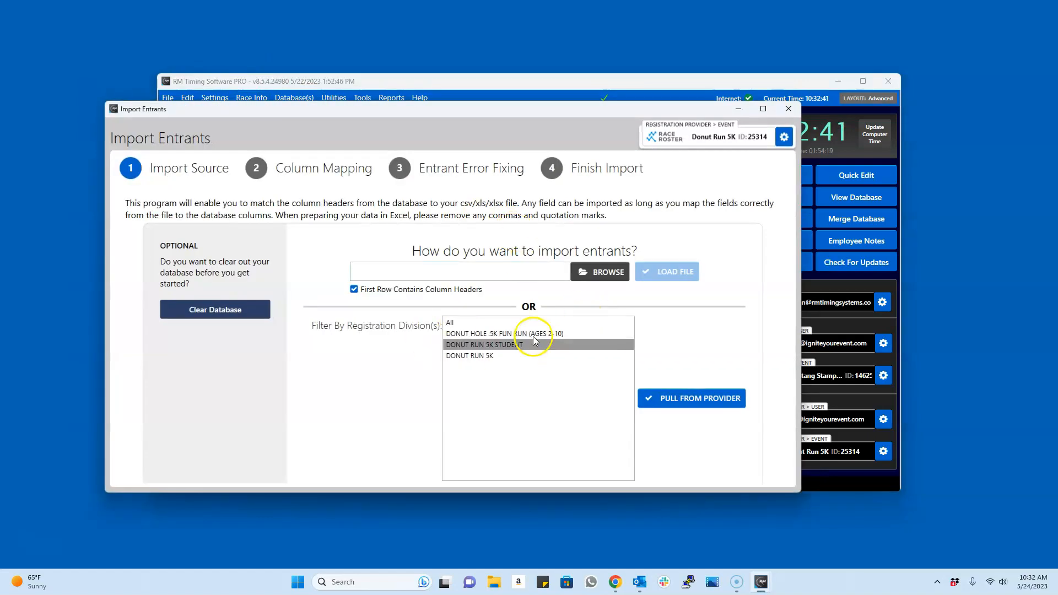
click(592, 271)
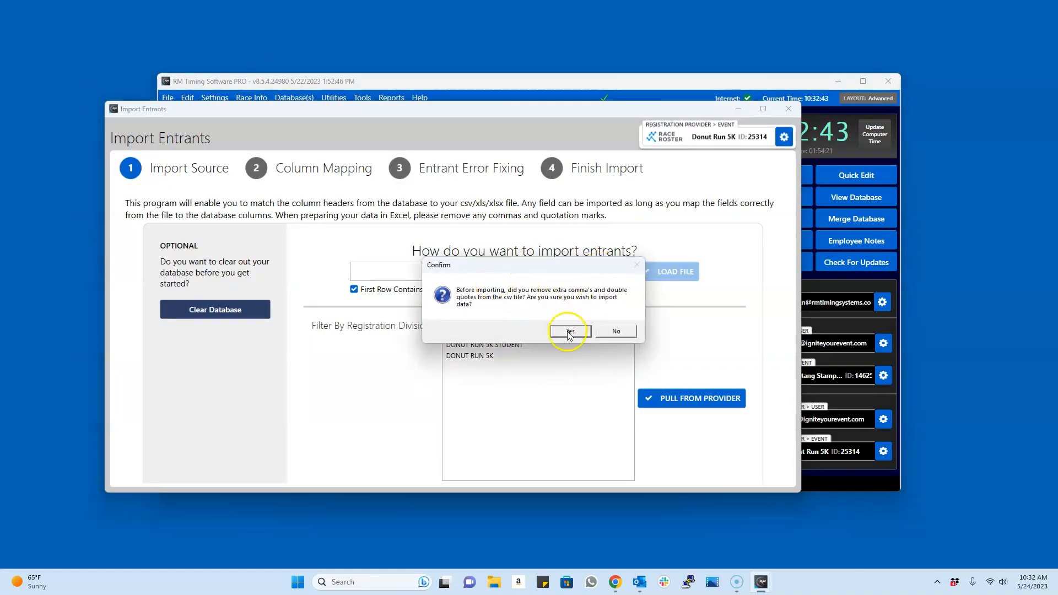
click(570, 332)
double_click(241, 263)
click(685, 276)
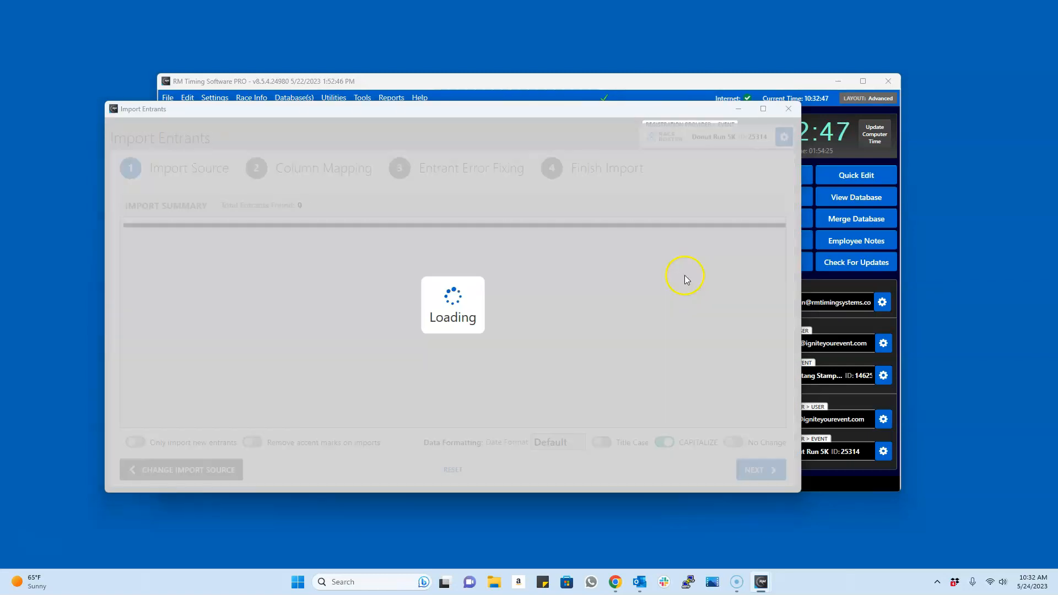
click(678, 328)
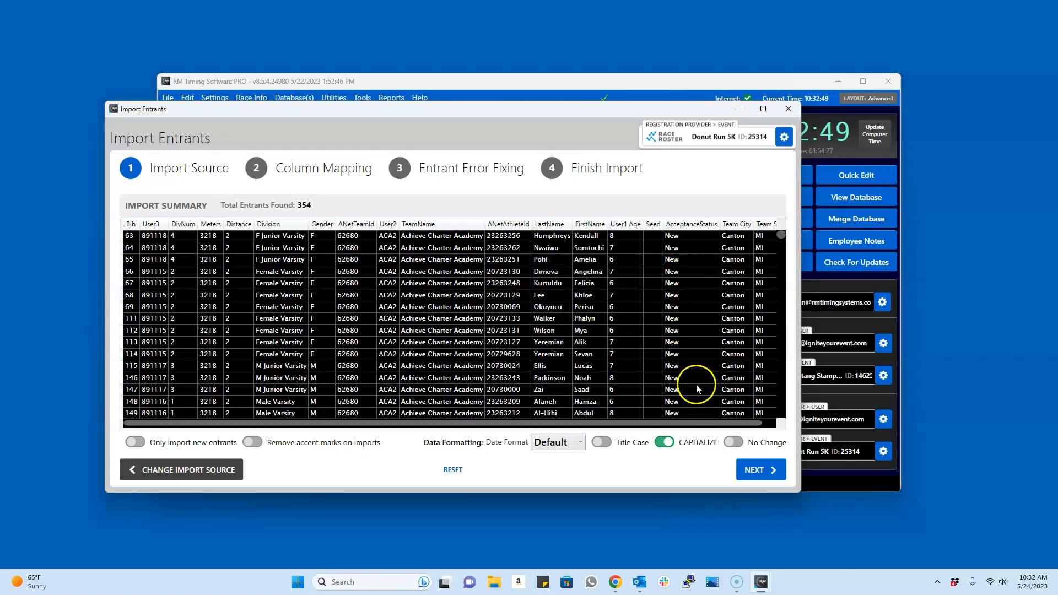
Proceed to column mapping and clear all mapped columns.
click(761, 470)
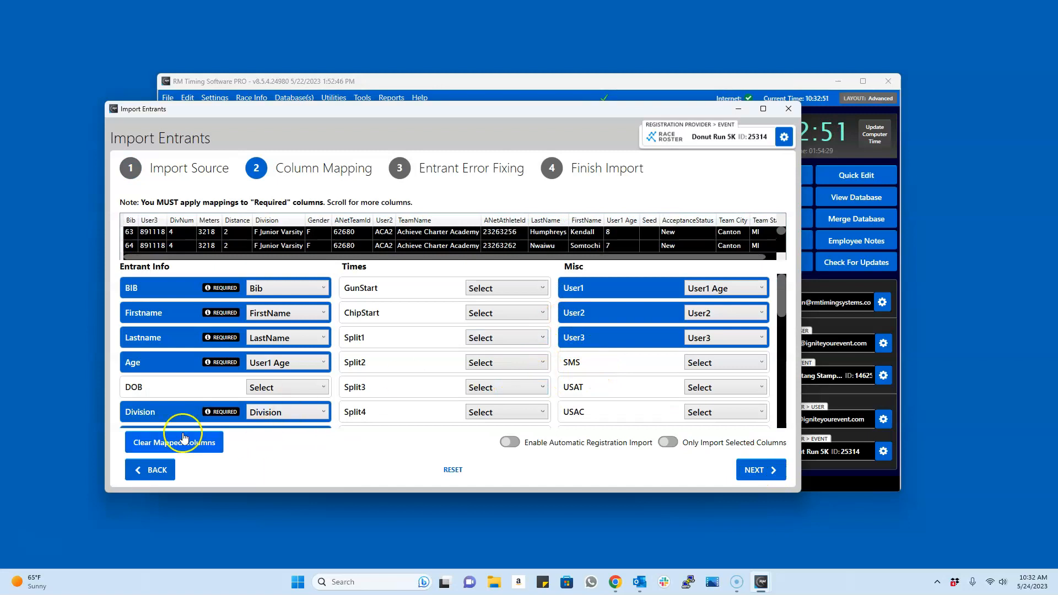
click(158, 446)
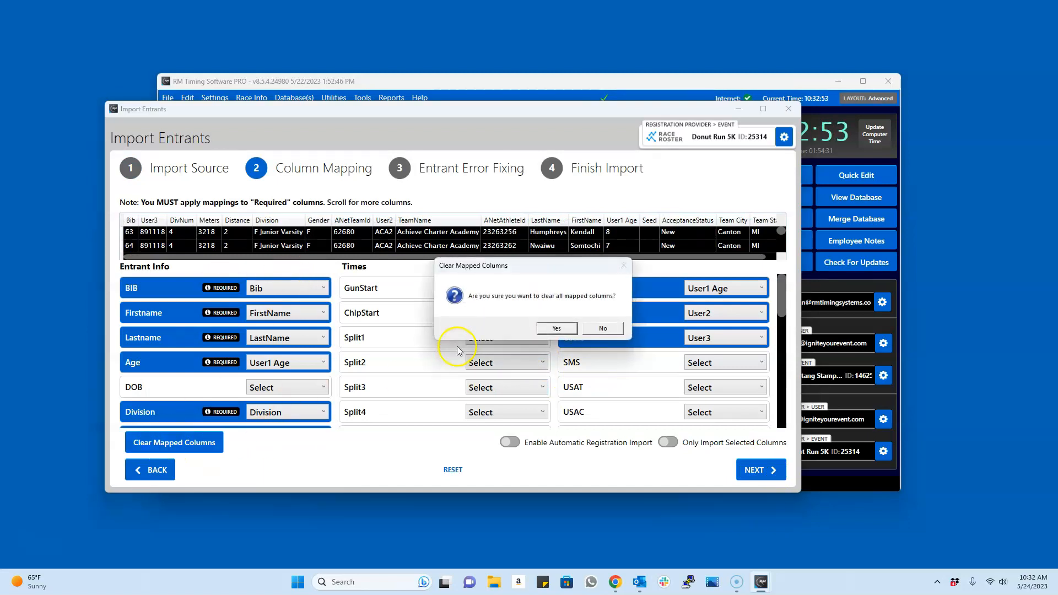
click(533, 332)
Map BIB to the Bib column and Age to User1 Age, and enable importing only the selected columns.
click(307, 287)
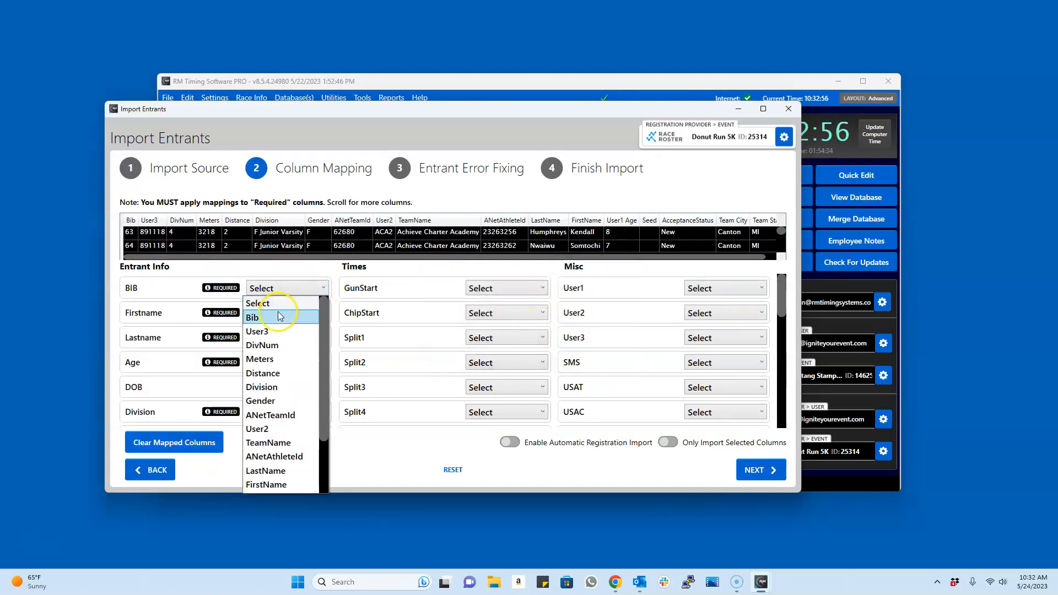
click(278, 301)
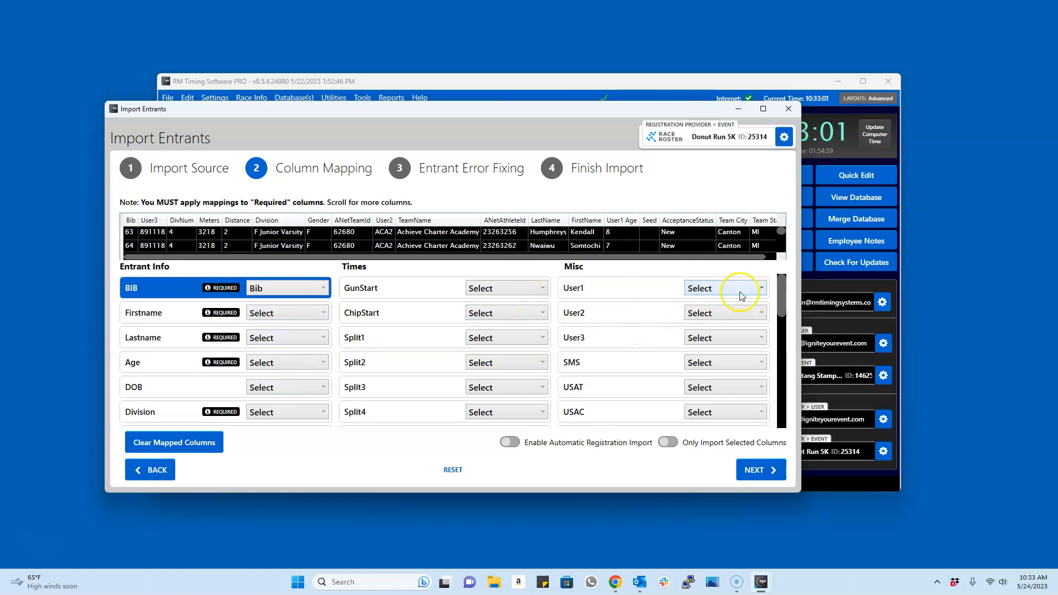
click(320, 366)
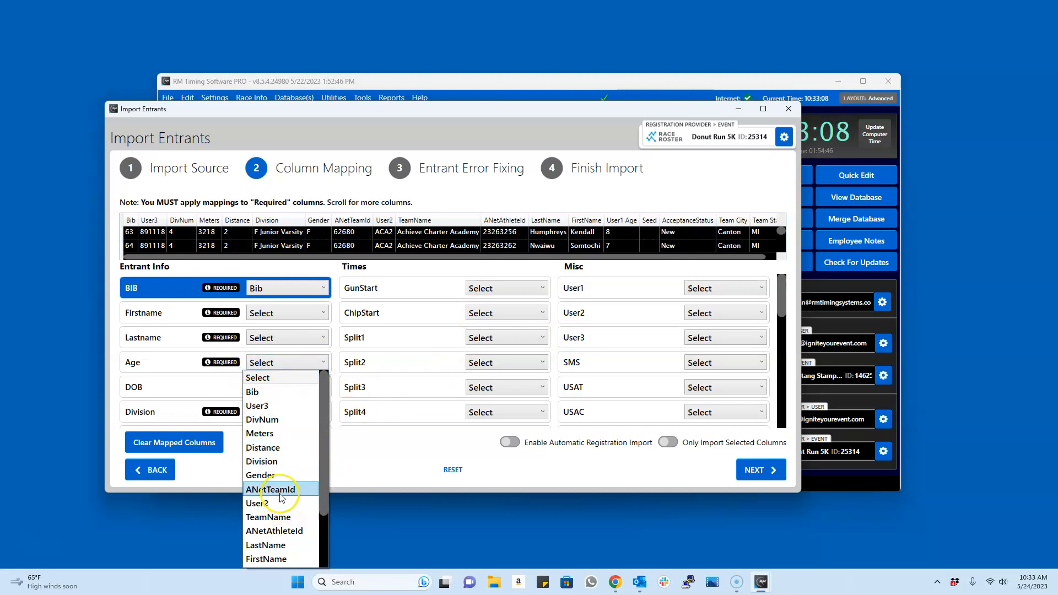
scroll(277, 488, down, 1)
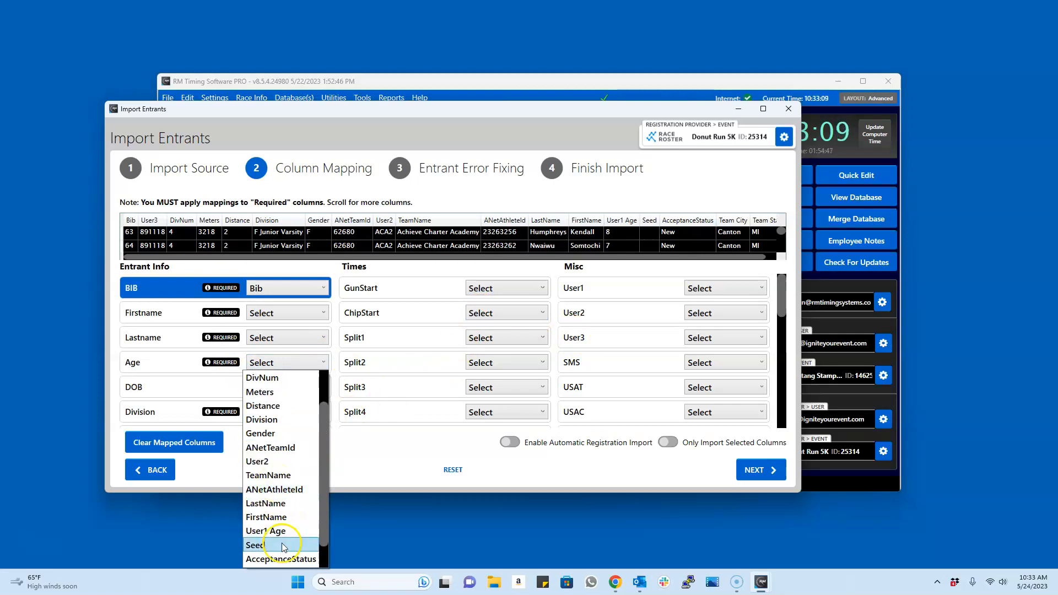
scroll(279, 534, down, 1)
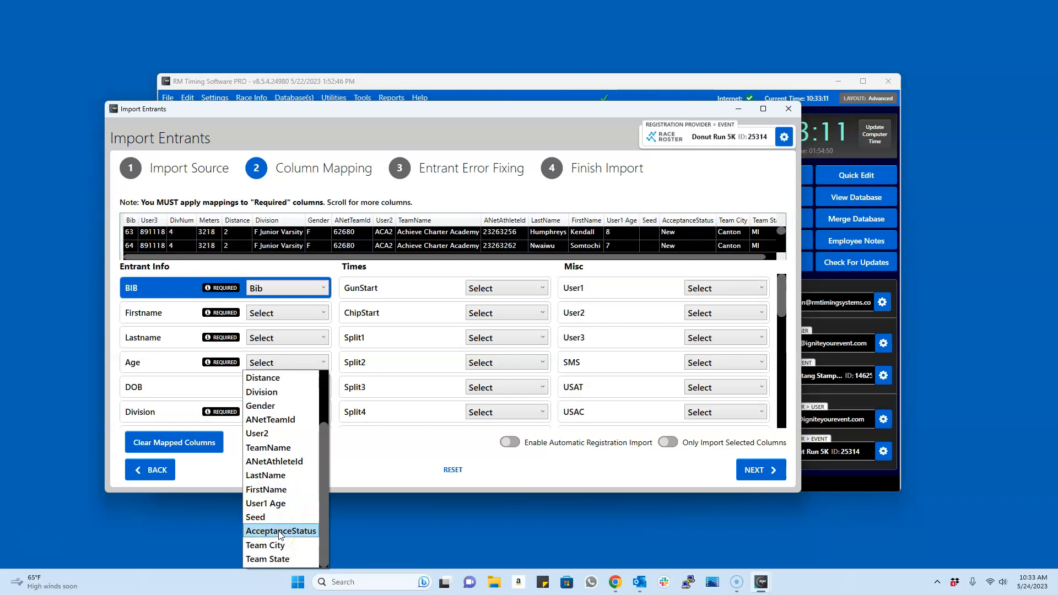
click(276, 503)
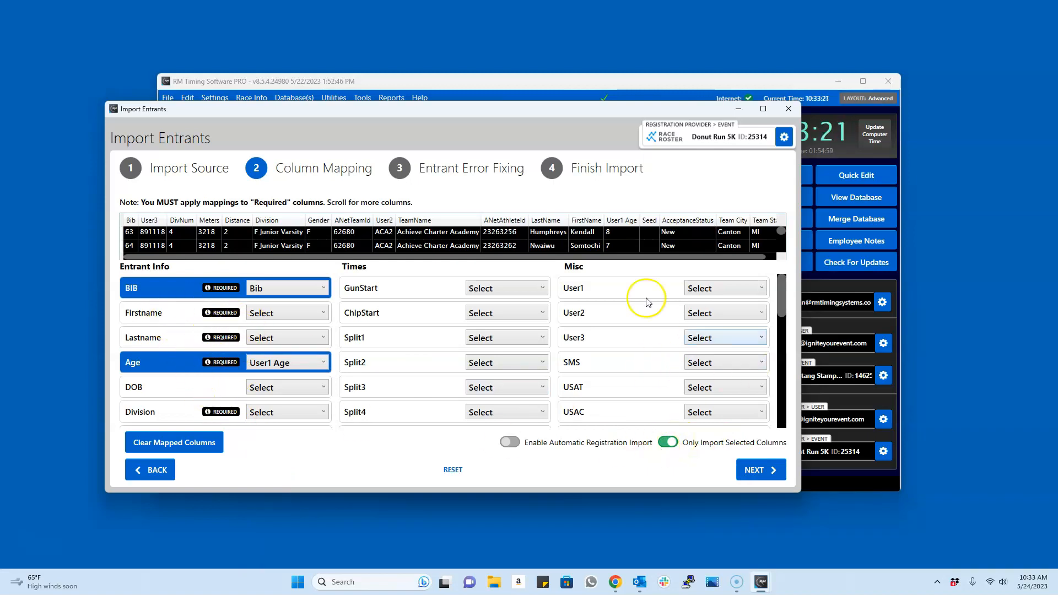
Run the import of the selected columns through to completion and close the import window.
click(762, 470)
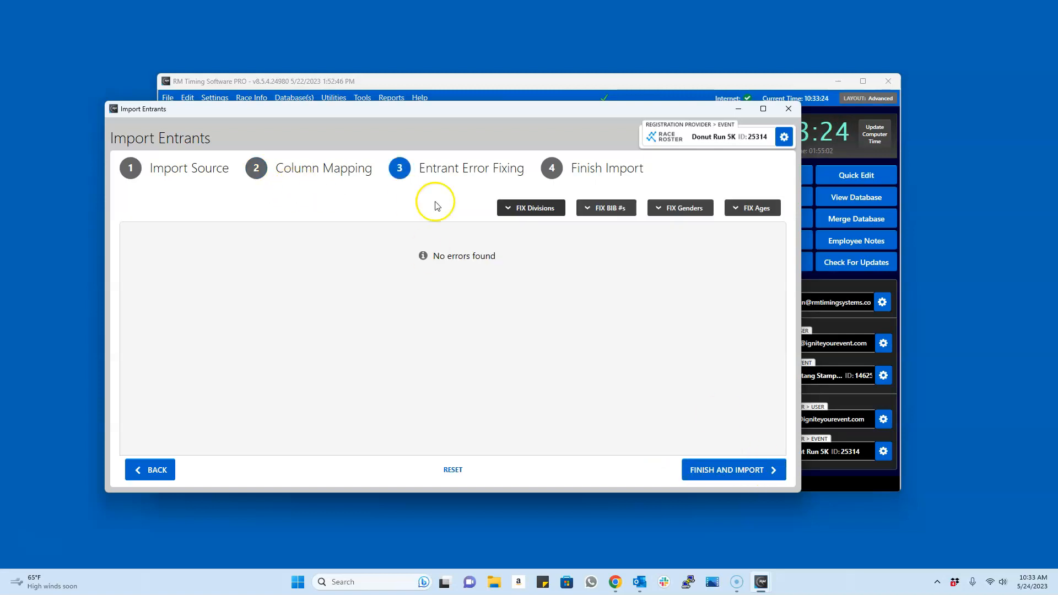
click(735, 473)
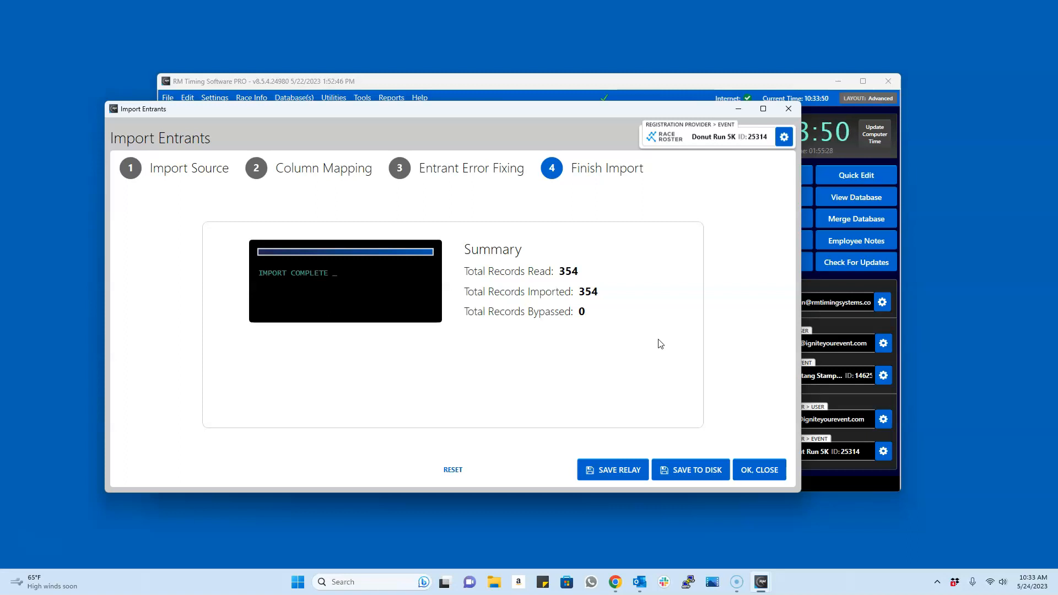
click(698, 392)
click(782, 108)
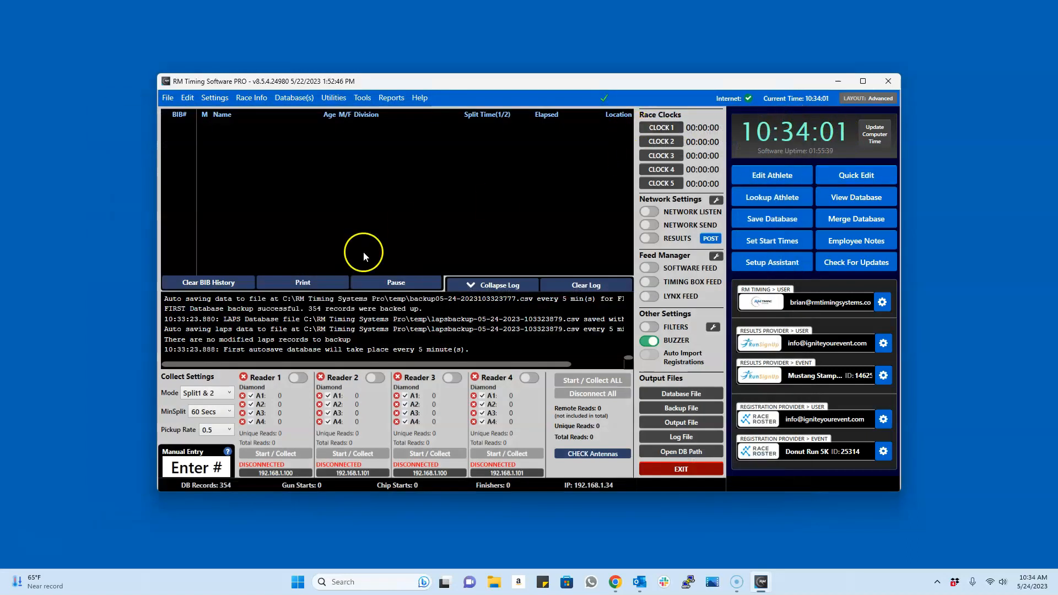